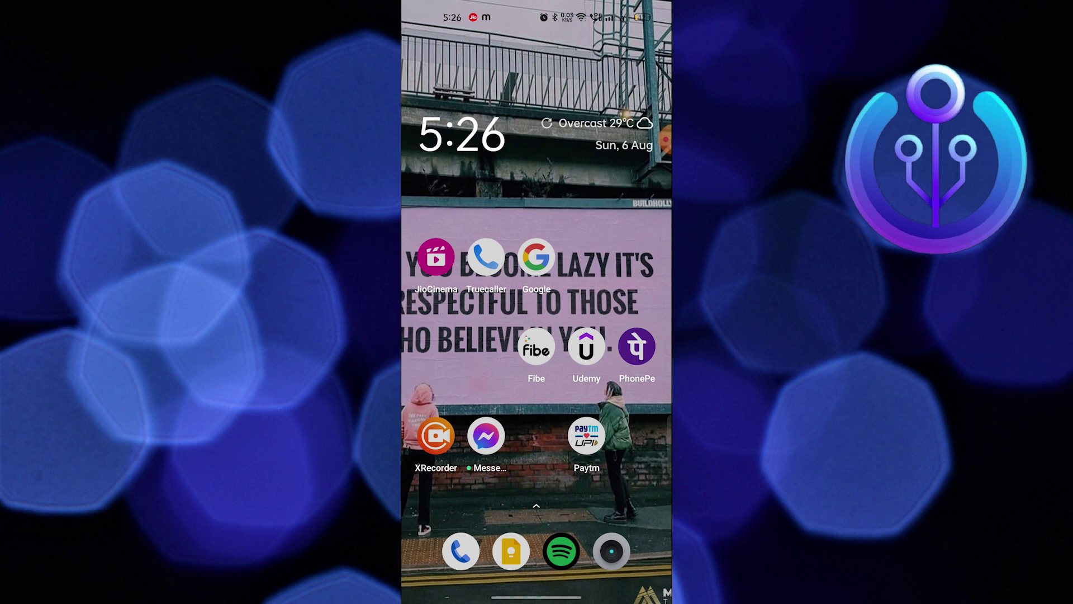
Step: Pull the notification shade with quick settings down over the home screen
left_click_drag(615, 14, 587, 335)
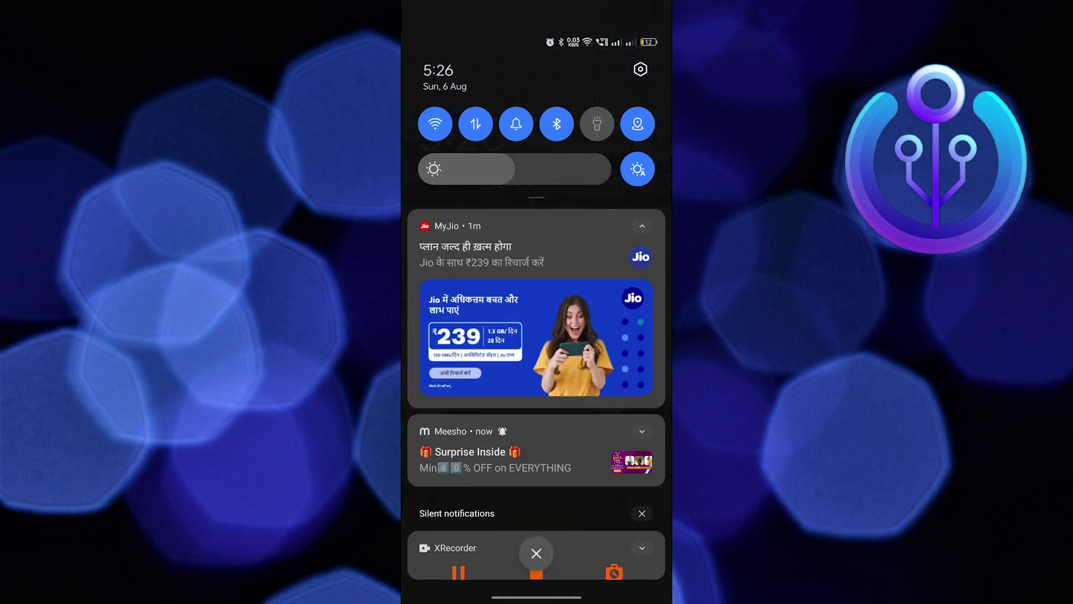
Step: Expand and dismiss quick settings, then open Spotify's App info from its dock icon
left_click_drag(562, 206, 563, 462)
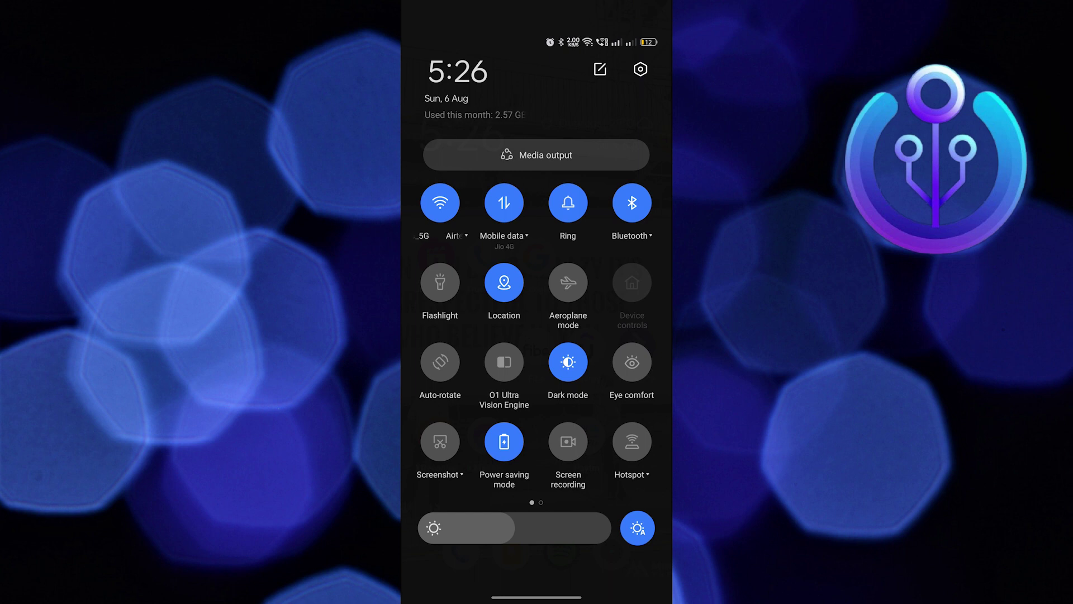
left_click(568, 283)
left_click_drag(571, 283, 572, 67)
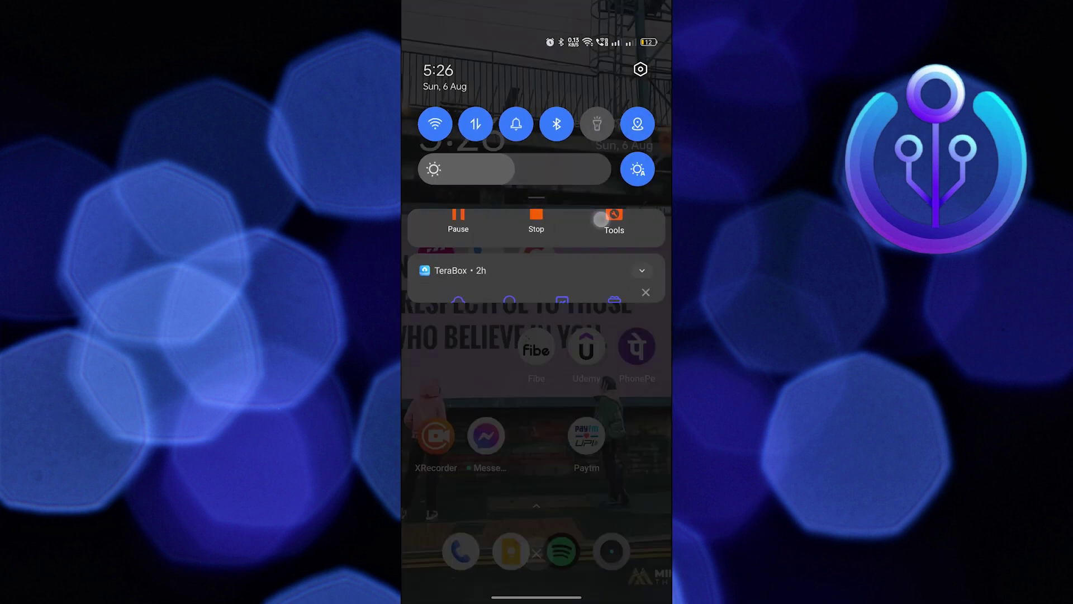
right_click(562, 551)
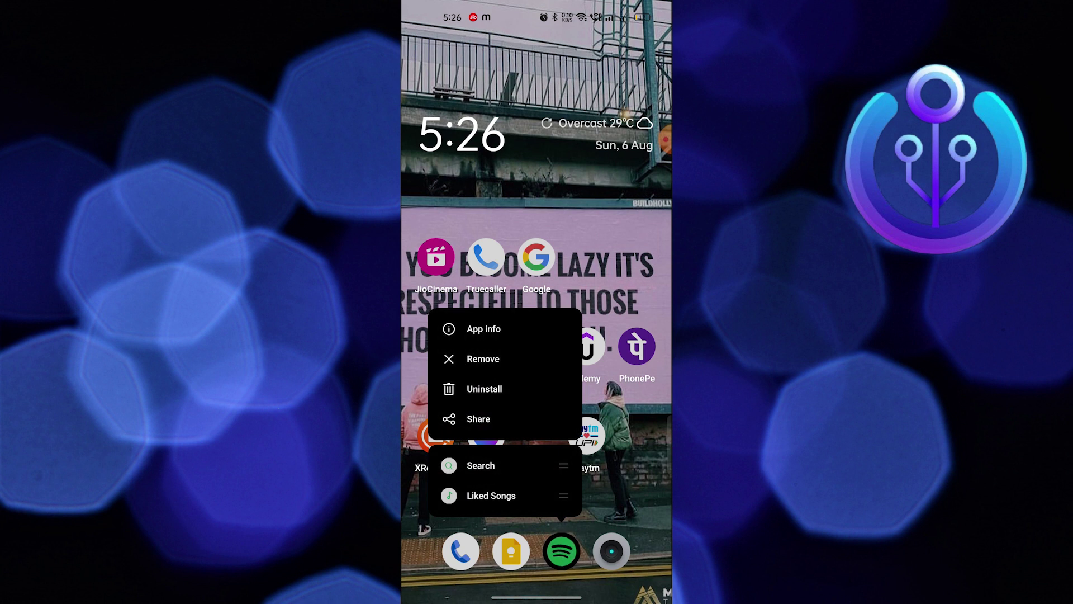
left_click(532, 330)
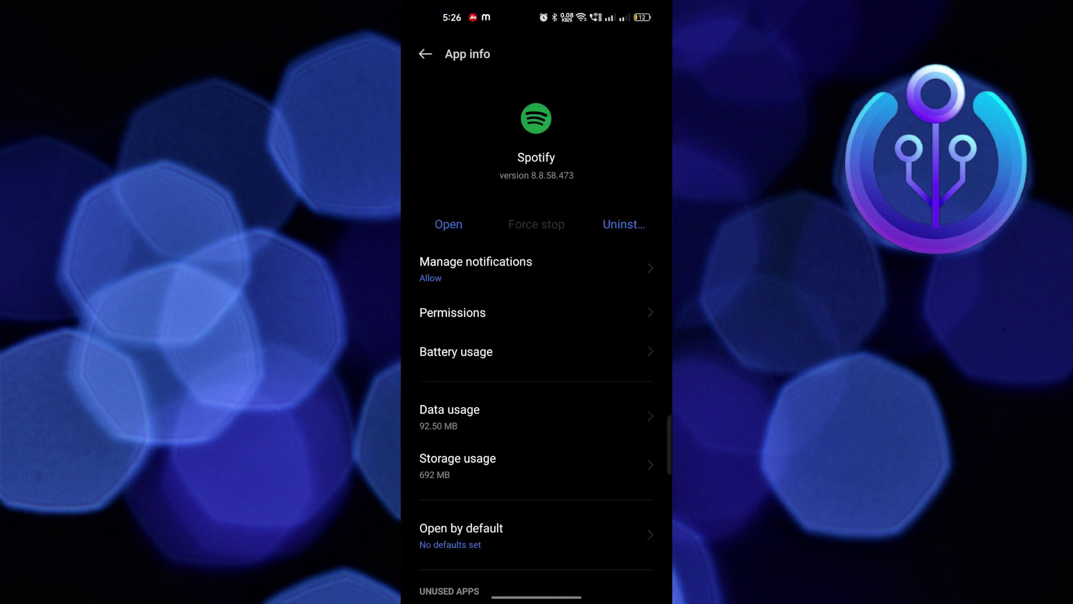
Step: Clear Spotify's cache to 0 B under Storage usage and go back to App info
left_click(559, 477)
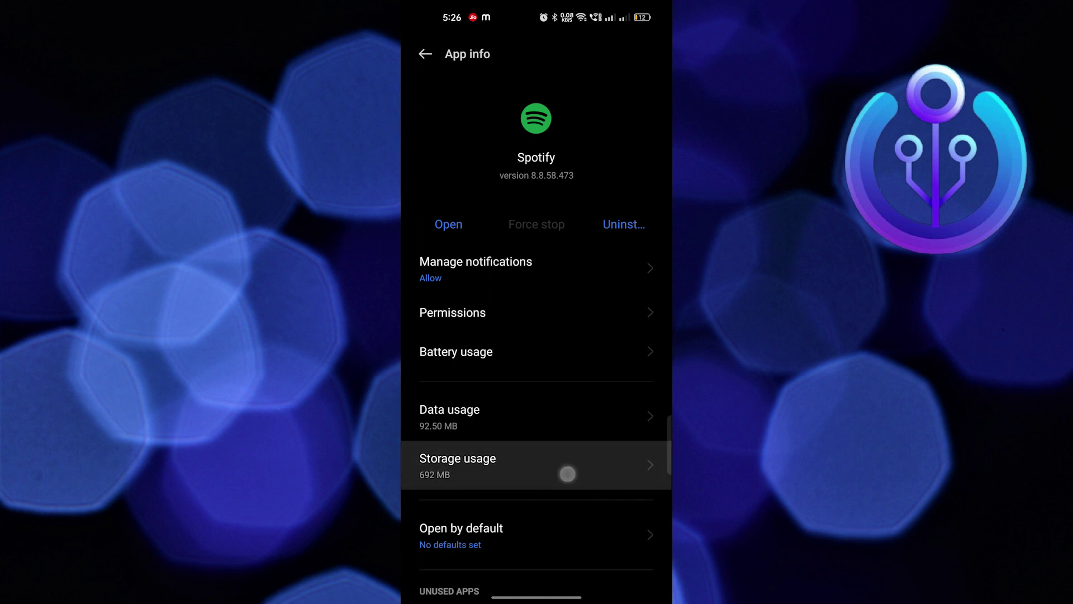
left_click_drag(648, 244, 620, 349)
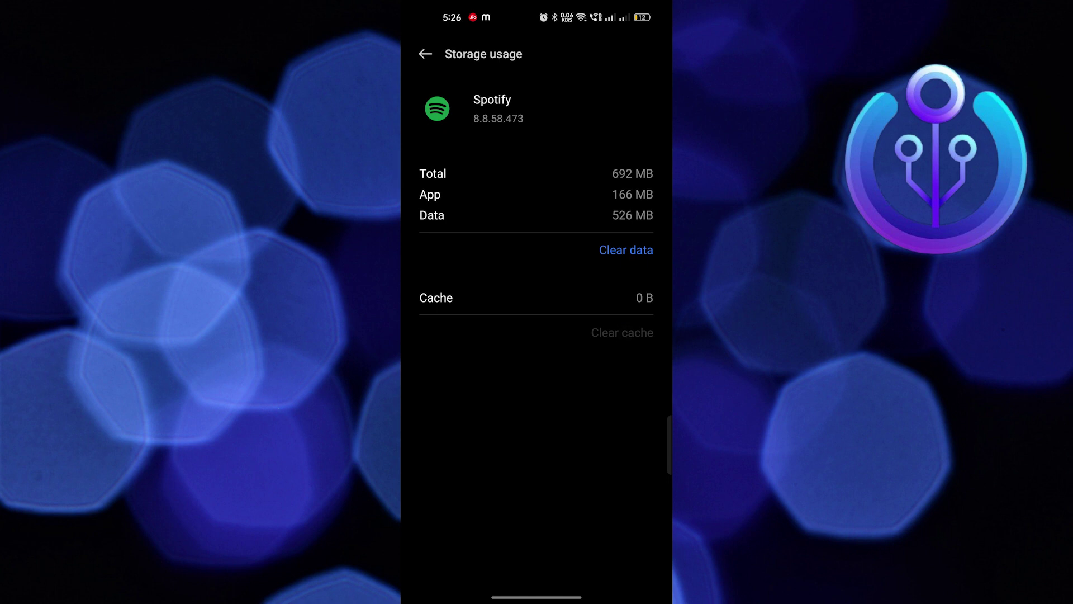
left_click(635, 320)
left_click(573, 316)
left_click(633, 341)
key("Escape")
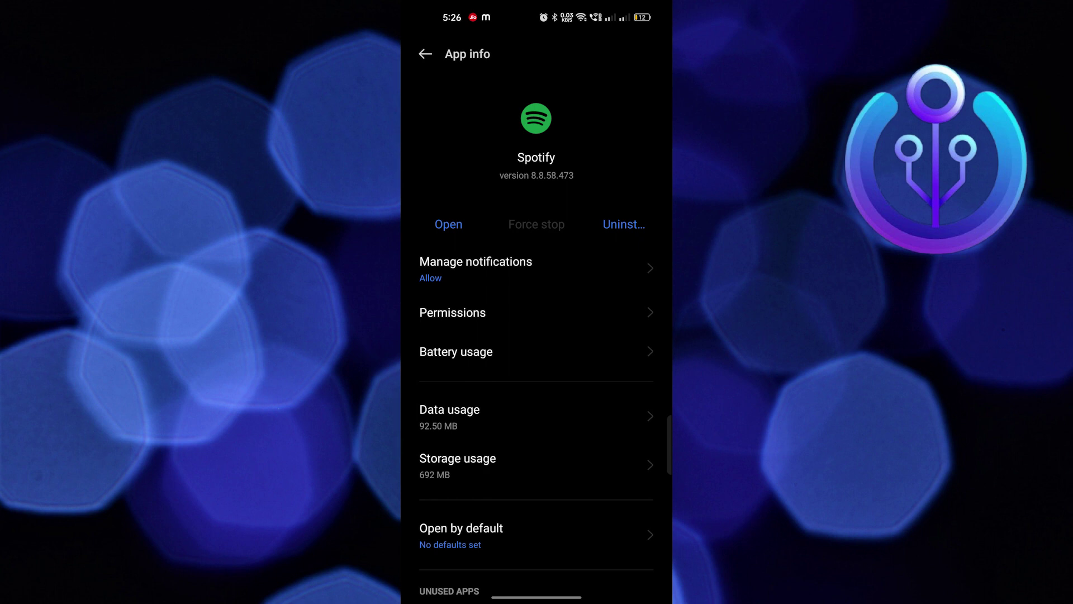
left_click(537, 534)
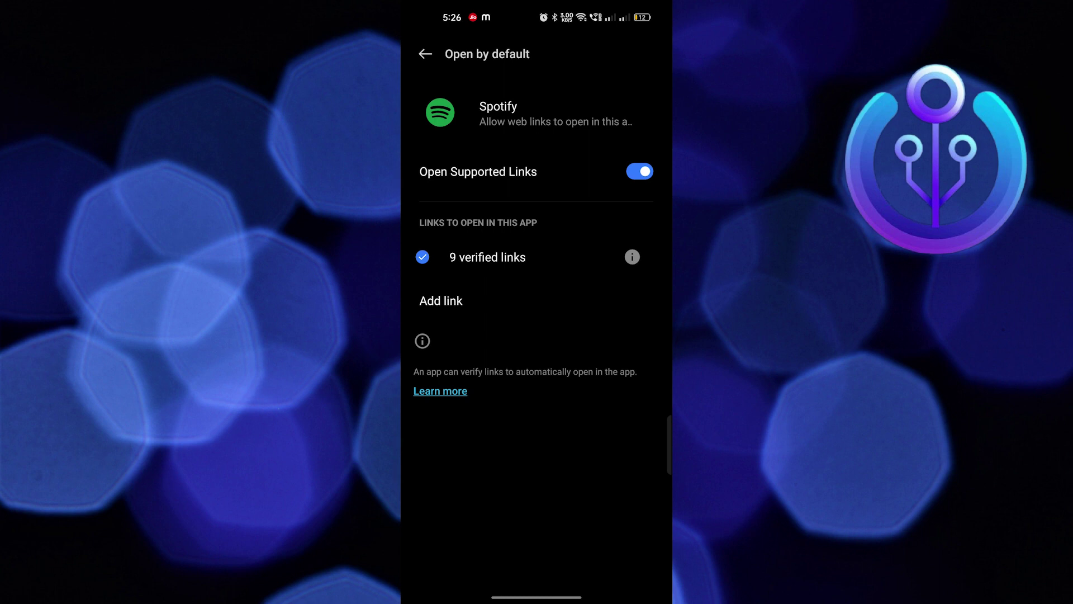
left_click_drag(669, 310, 619, 309)
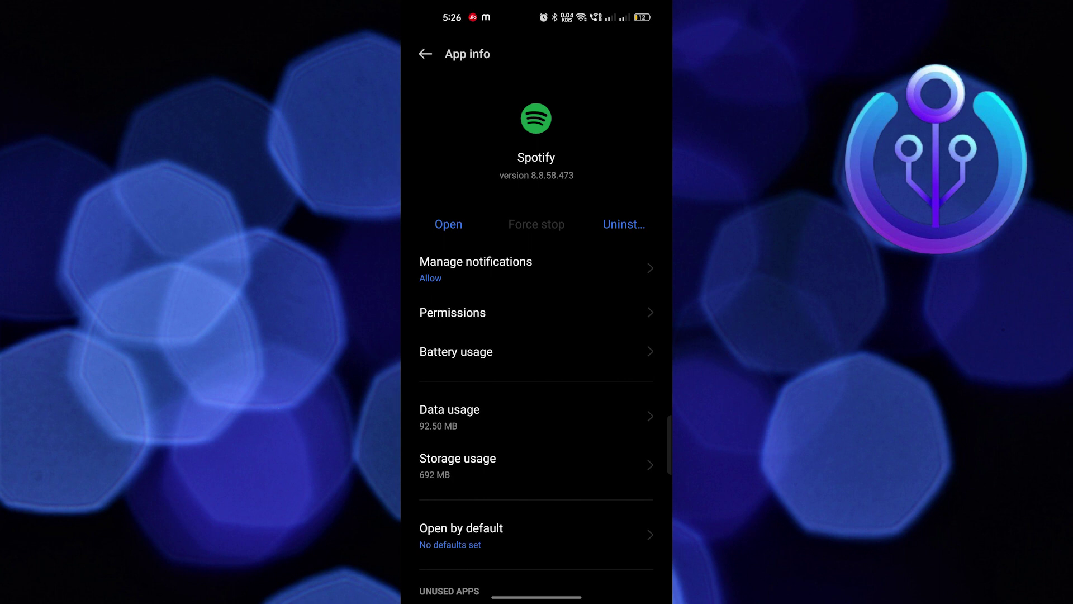
left_click(520, 312)
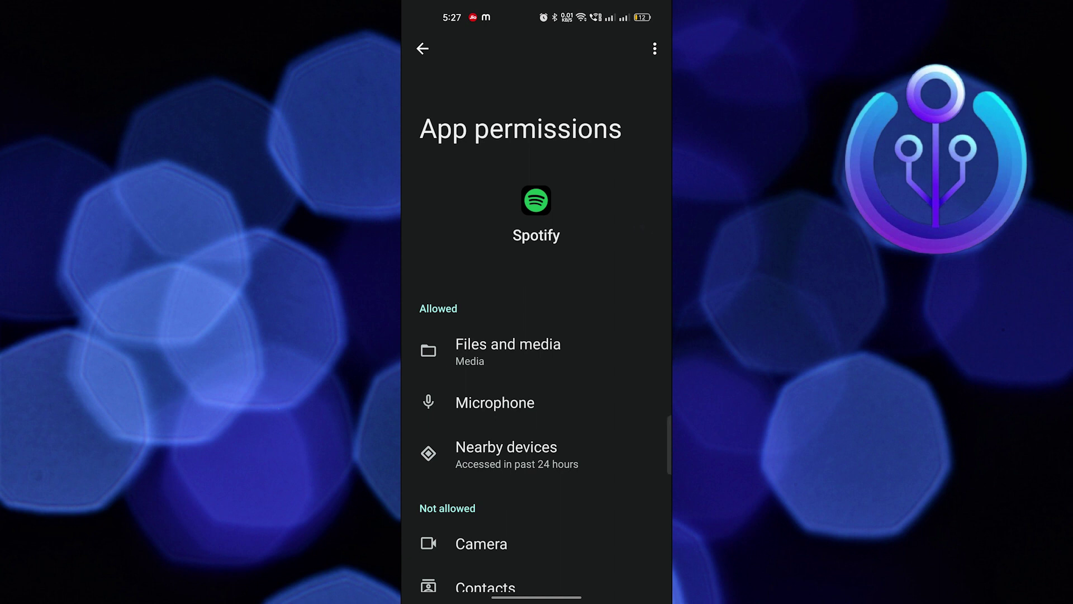
Step: Leave Spotify's App info and reach the home screen through the recent apps overview
key("Escape")
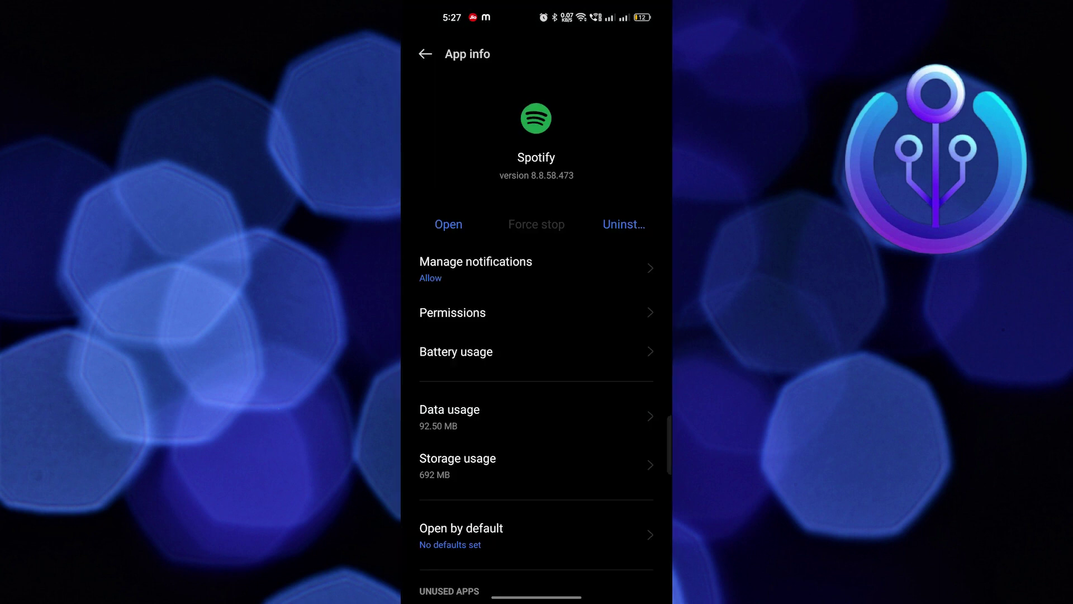
left_click_drag(549, 247, 529, 223)
left_click_drag(538, 596, 537, 377)
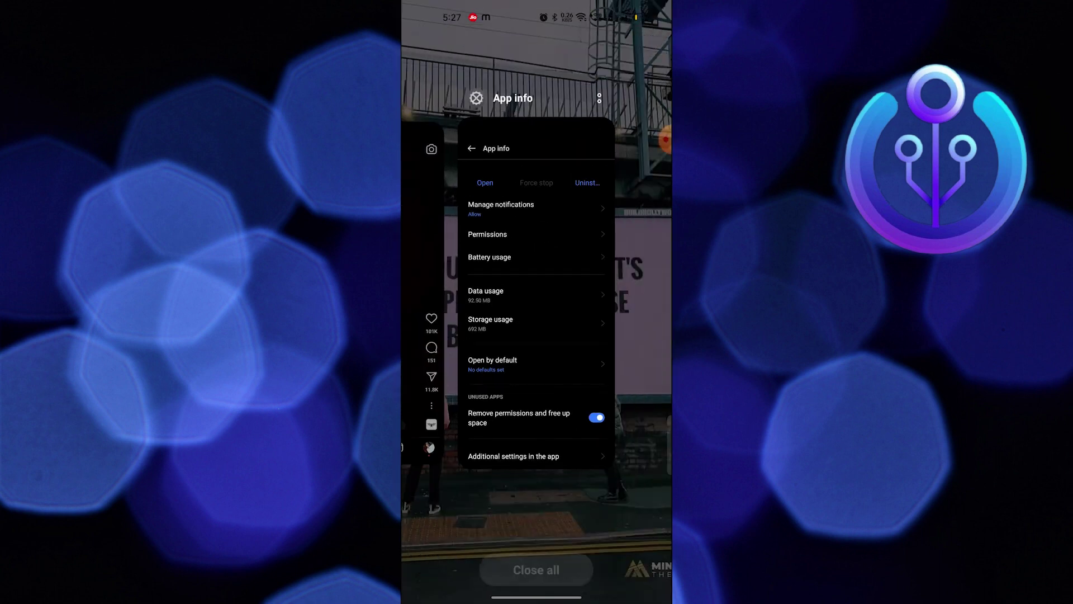
left_click(536, 536)
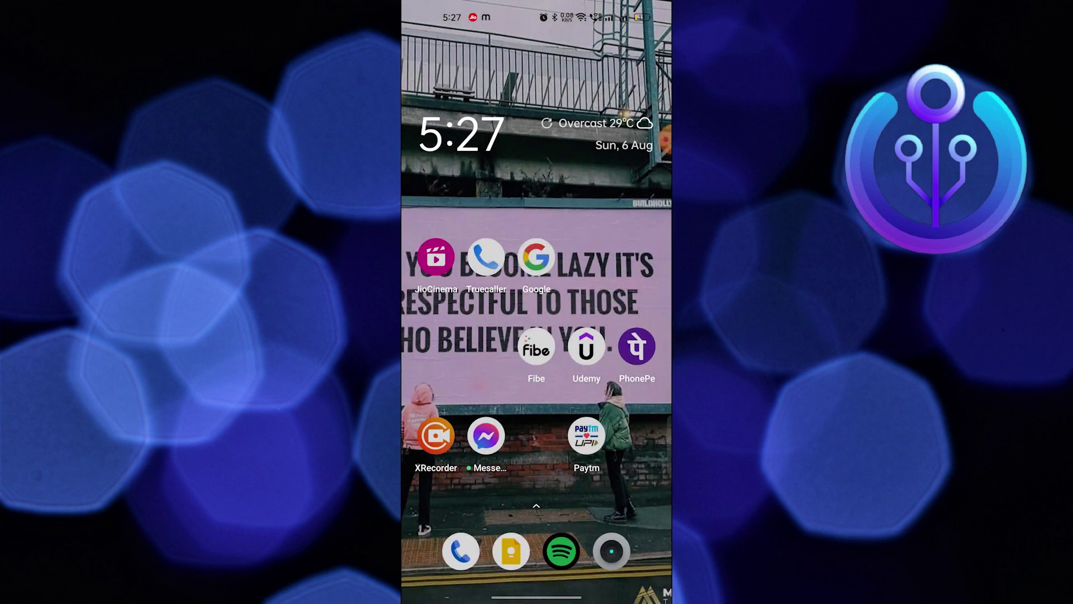